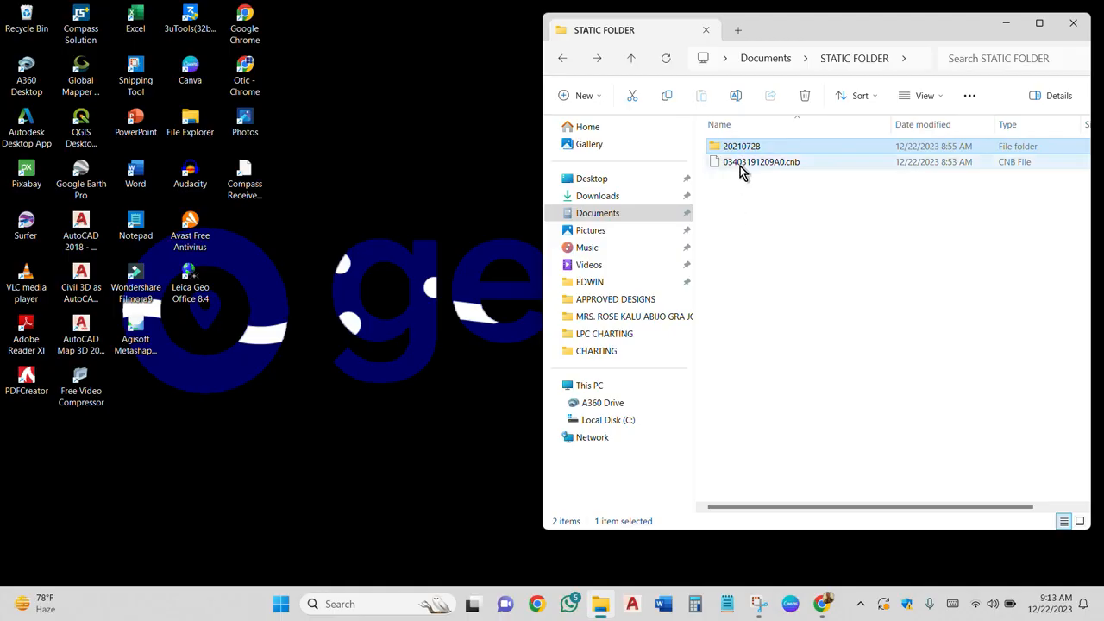
click(740, 166)
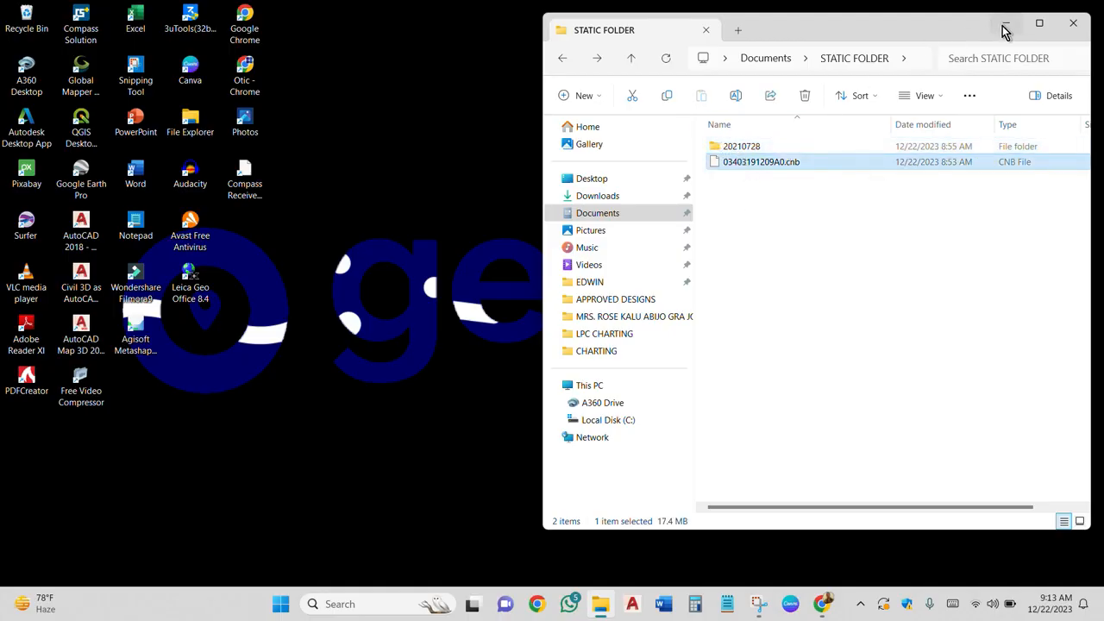
click(379, 145)
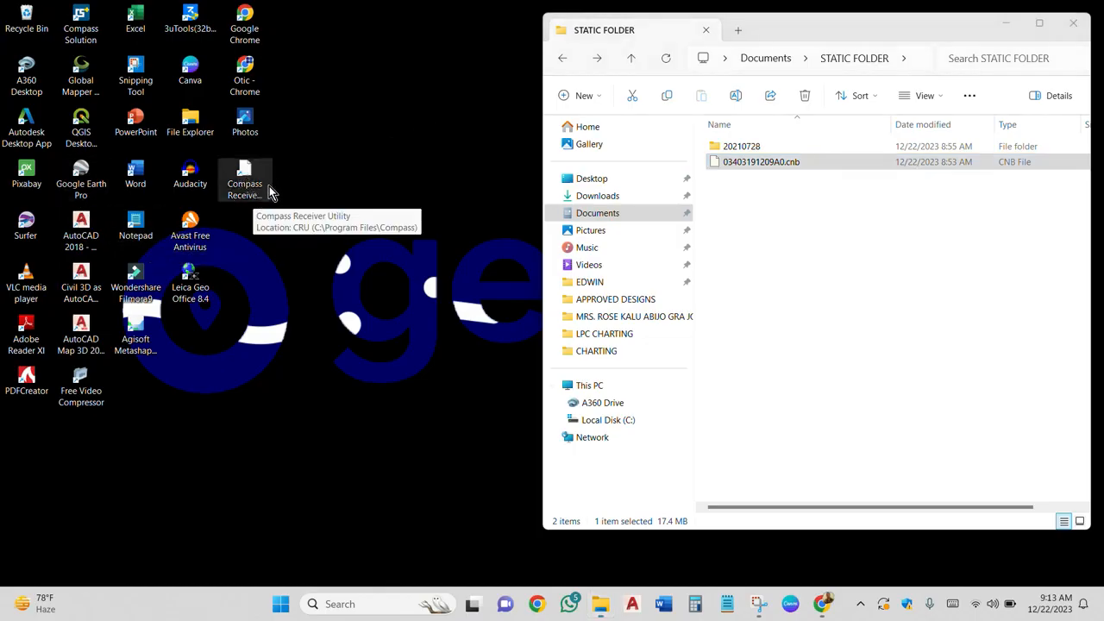
click(259, 195)
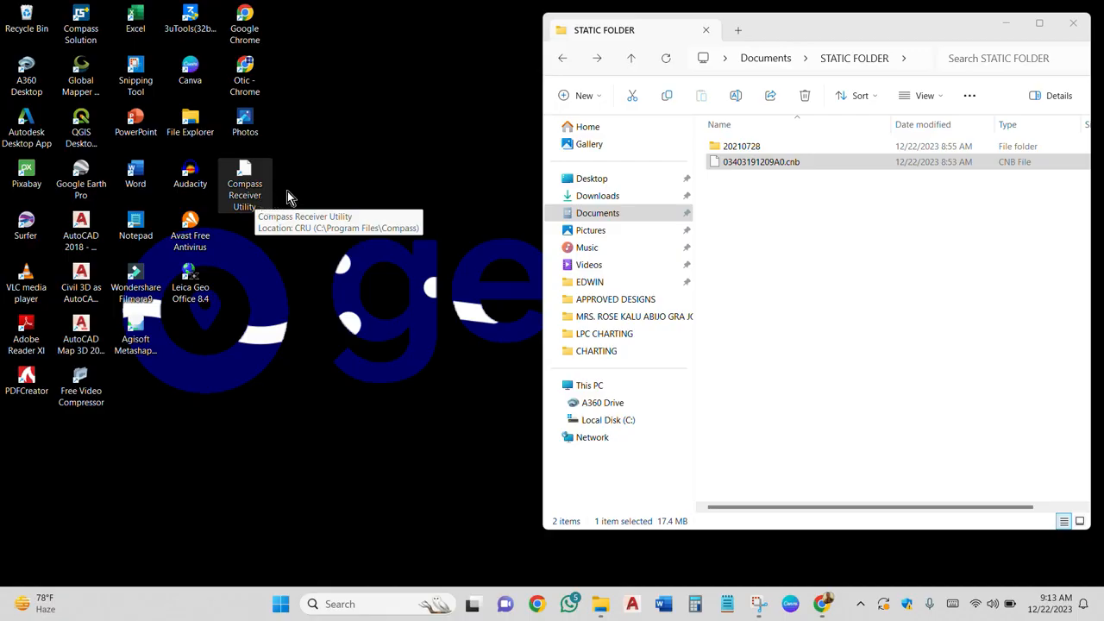
key(Return)
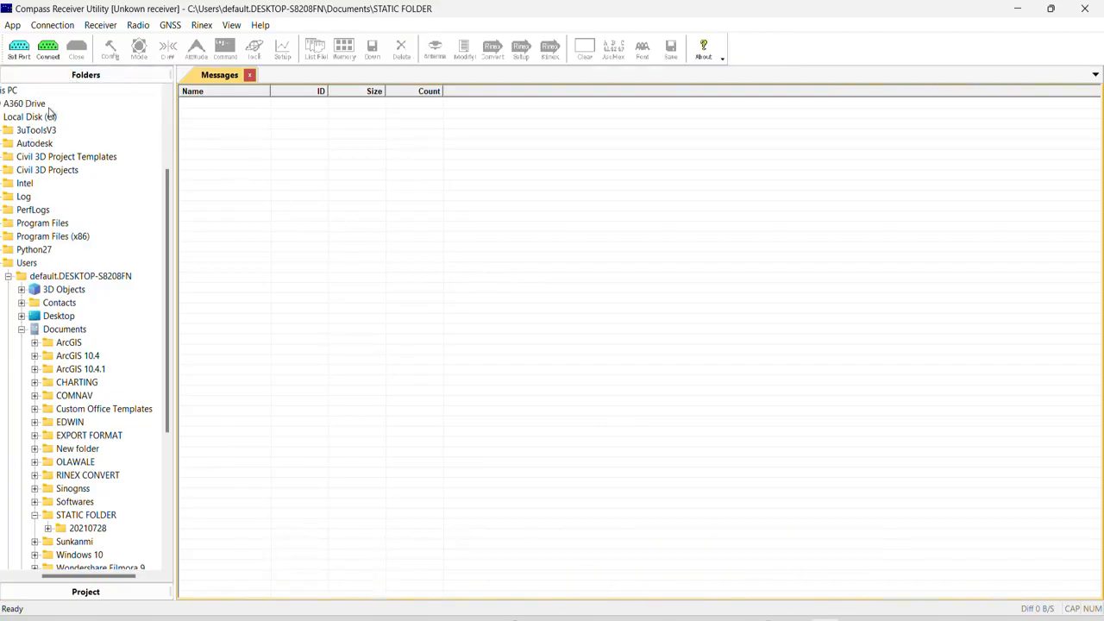
- Select STATIC FOLDER under Documents as the working folder and open the Rinex Convert view for its files
scroll(28, 159, up, 3)
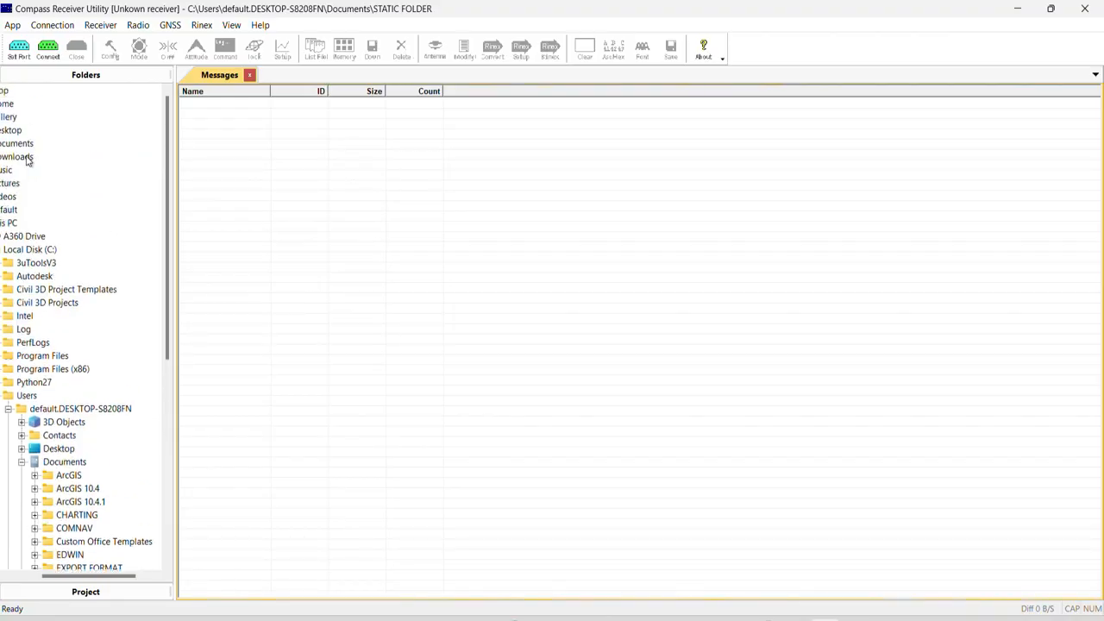
drag(78, 576, 48, 577)
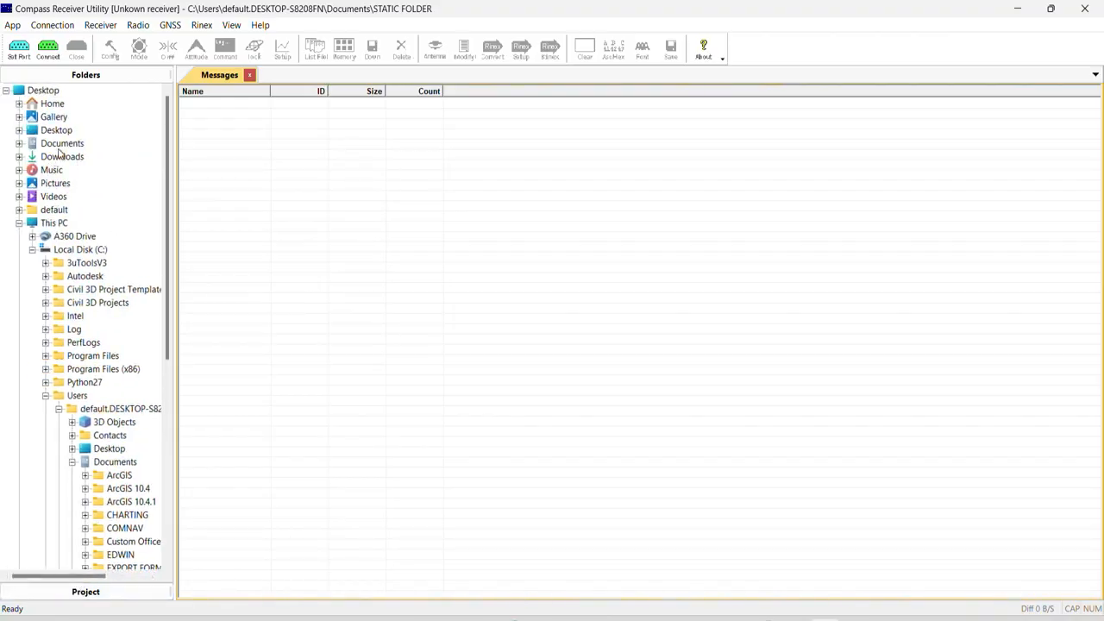
click(52, 143)
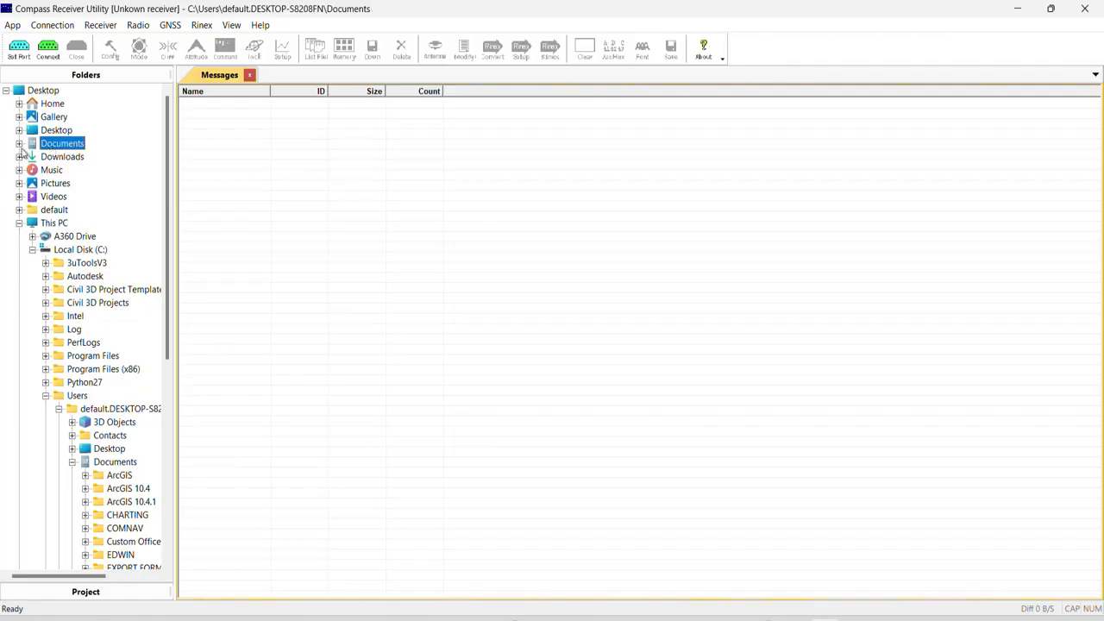
click(19, 143)
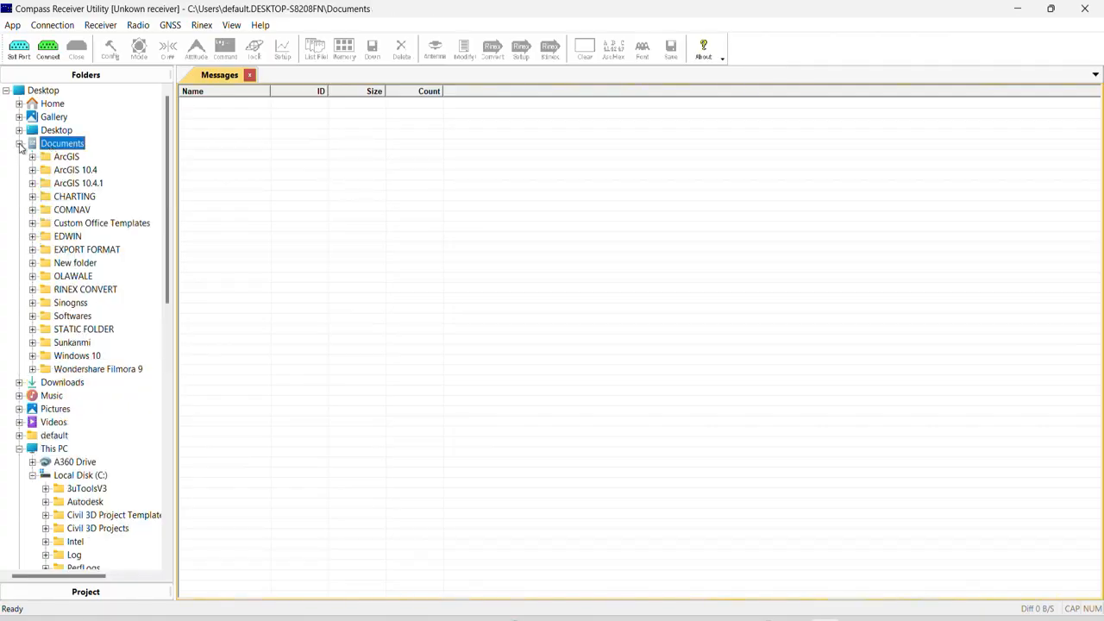
click(74, 333)
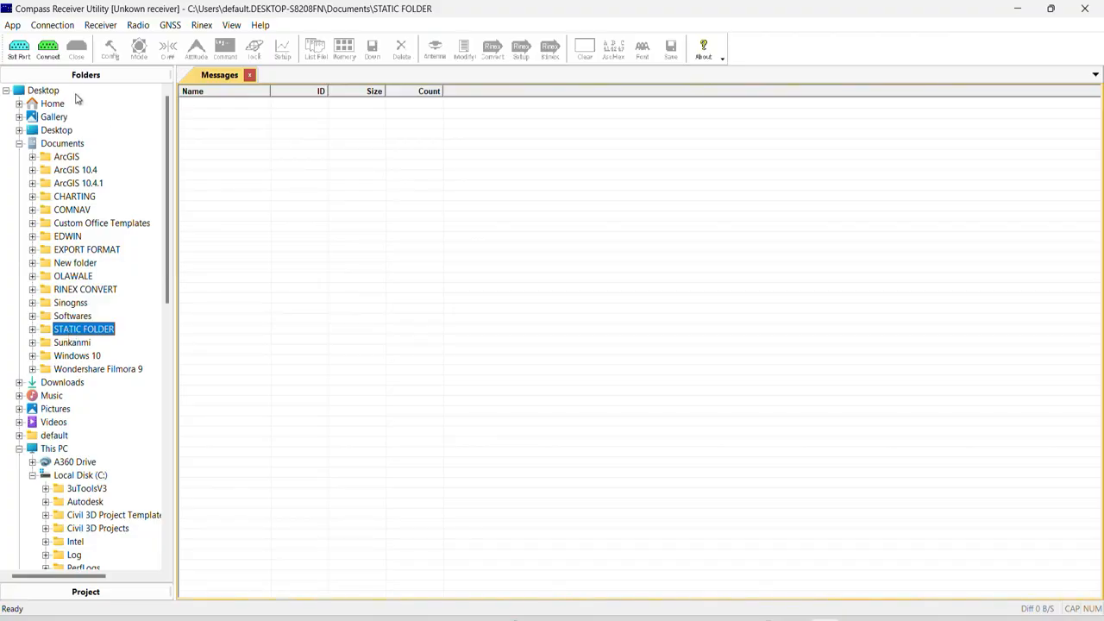
click(71, 597)
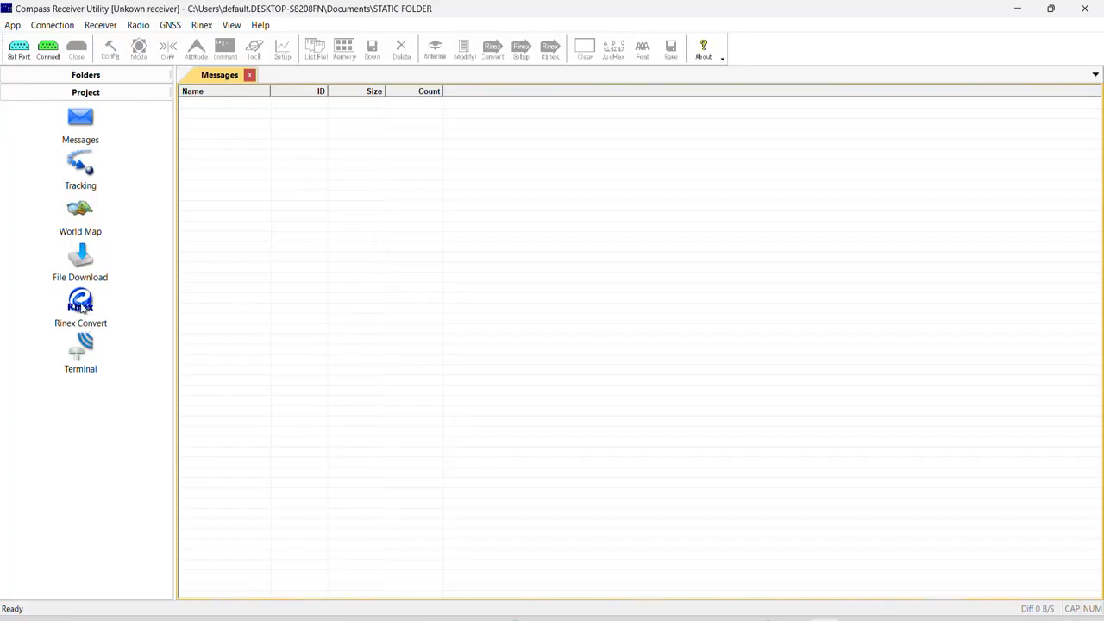
click(81, 307)
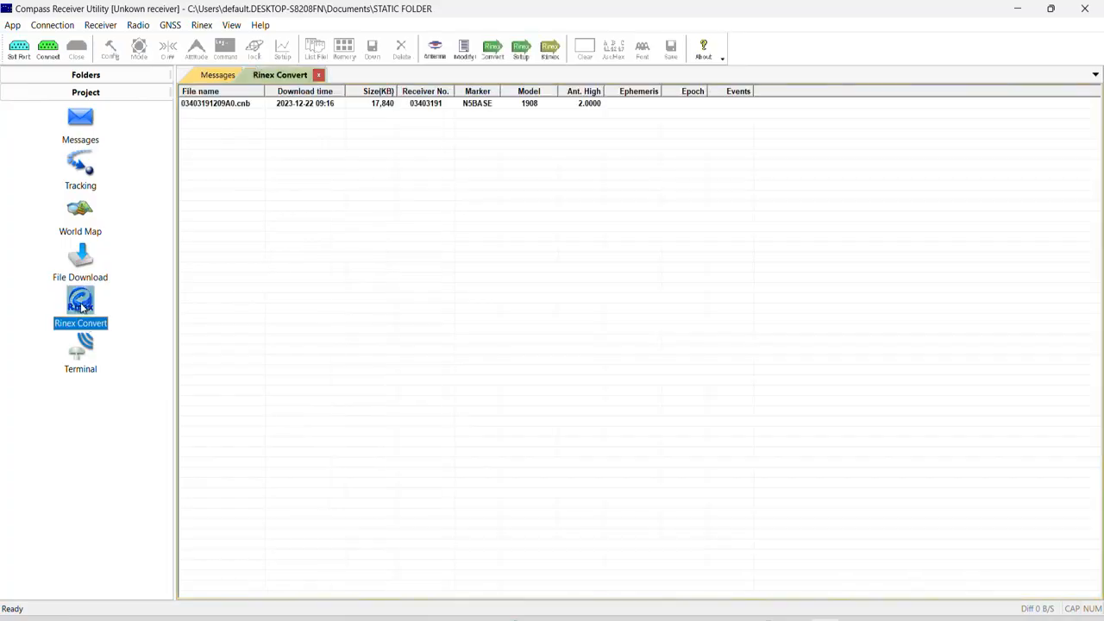
right_click(248, 105)
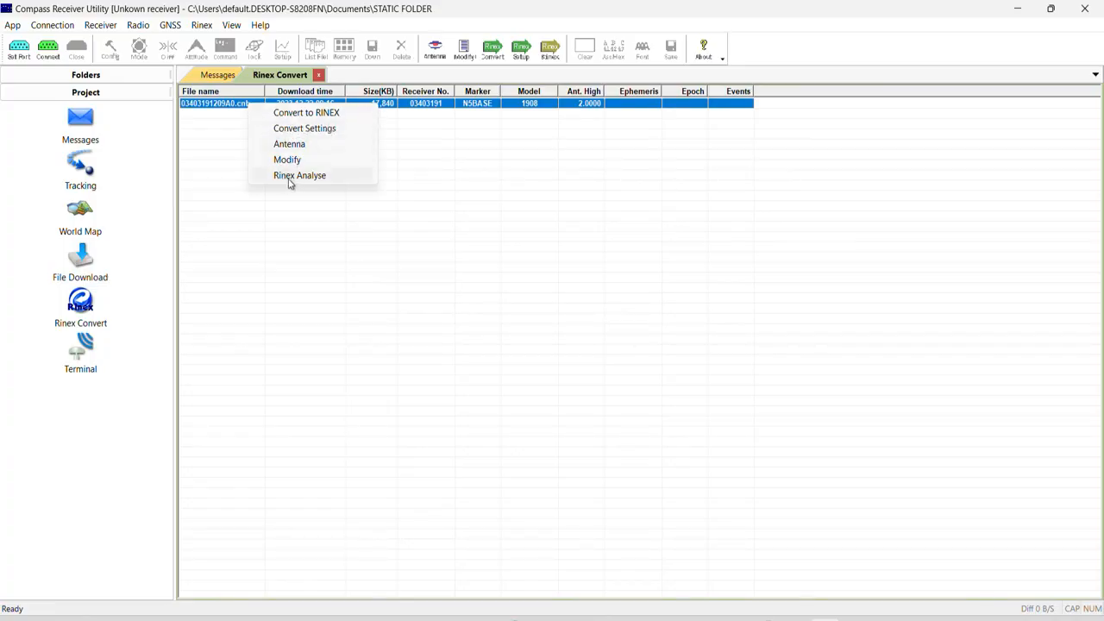
click(270, 229)
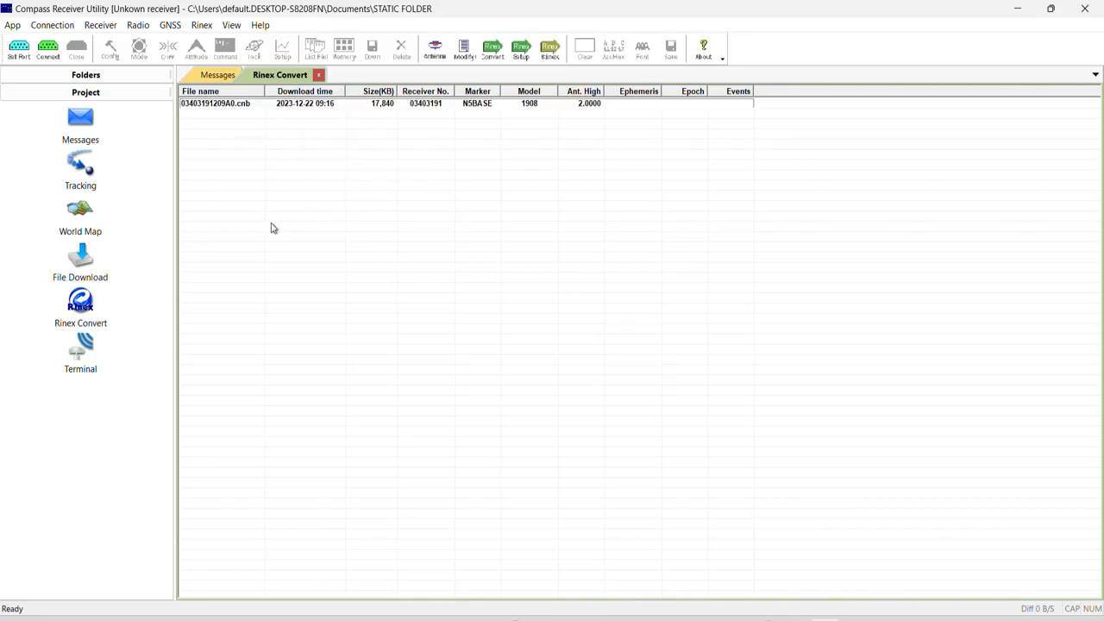
click(296, 104)
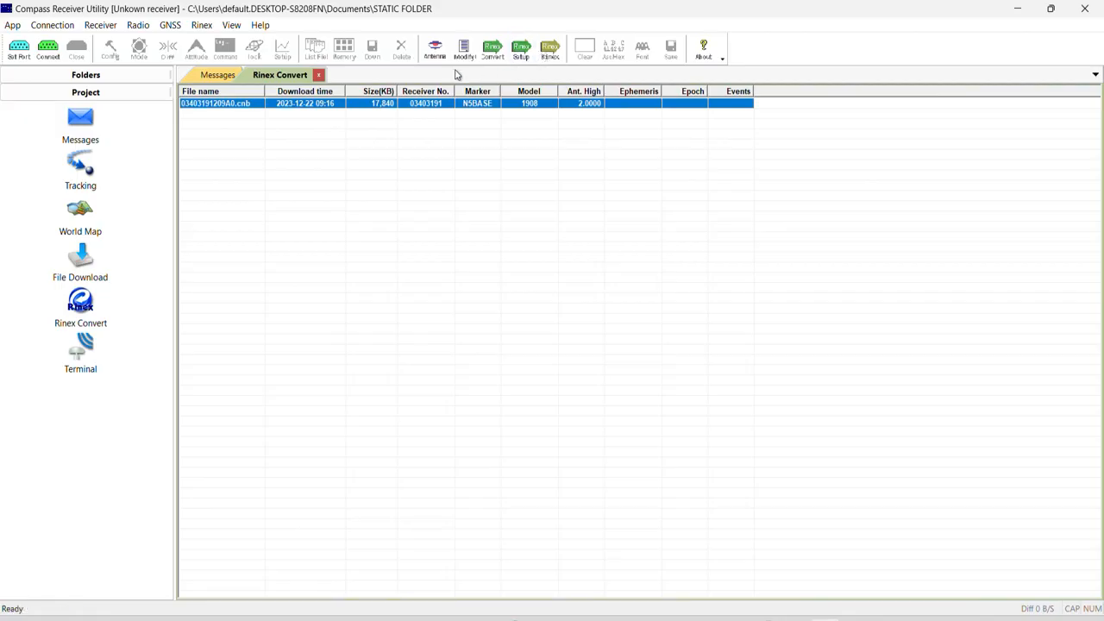
right_click(256, 107)
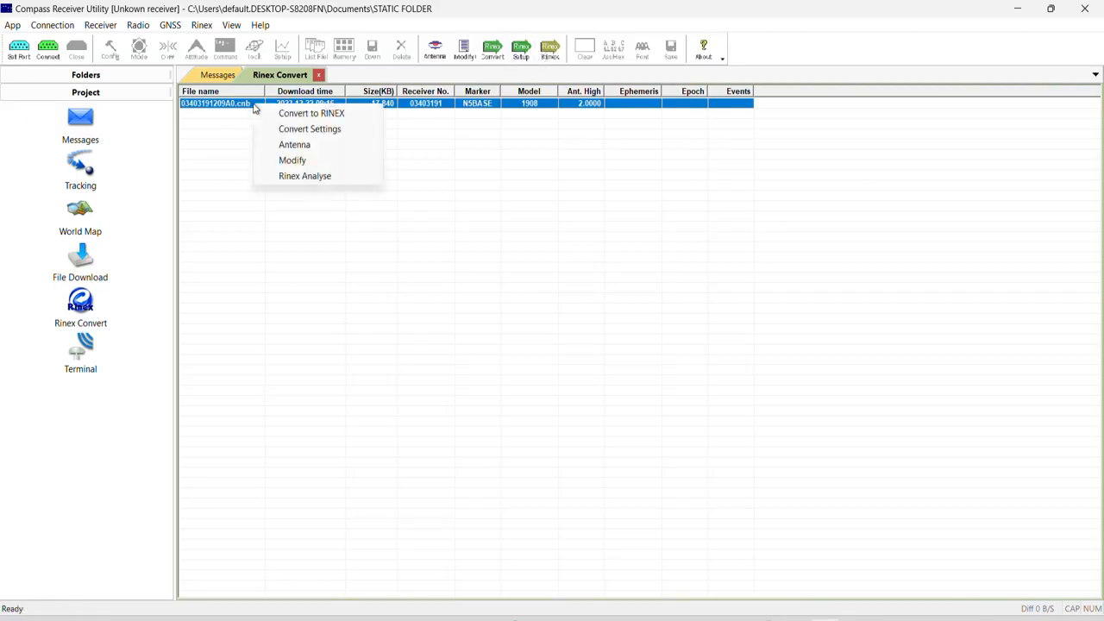
click(293, 161)
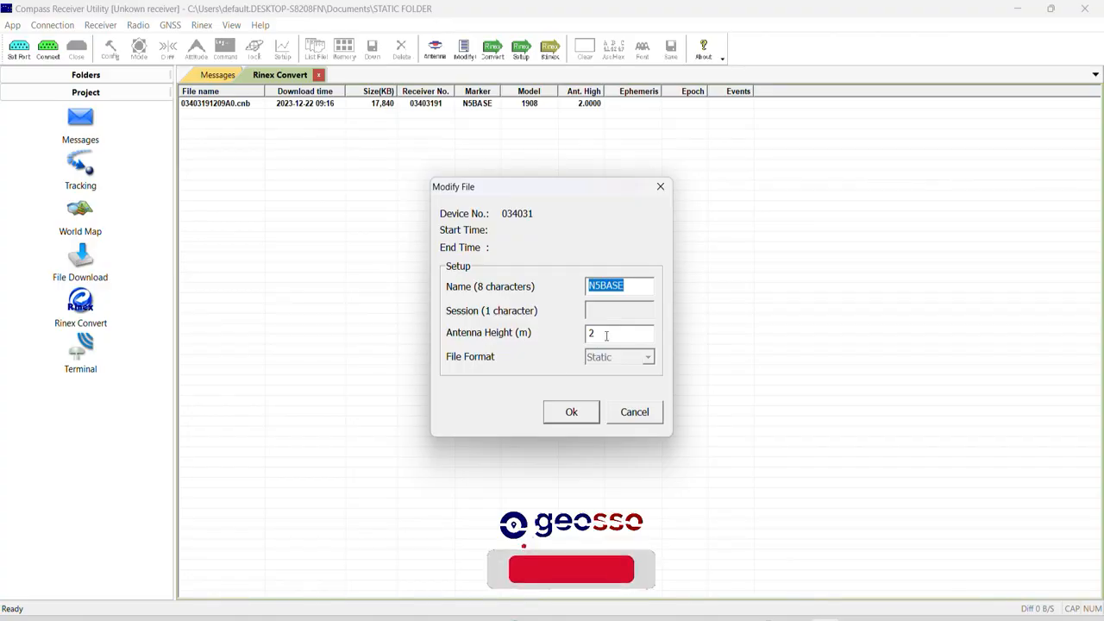
text(2)
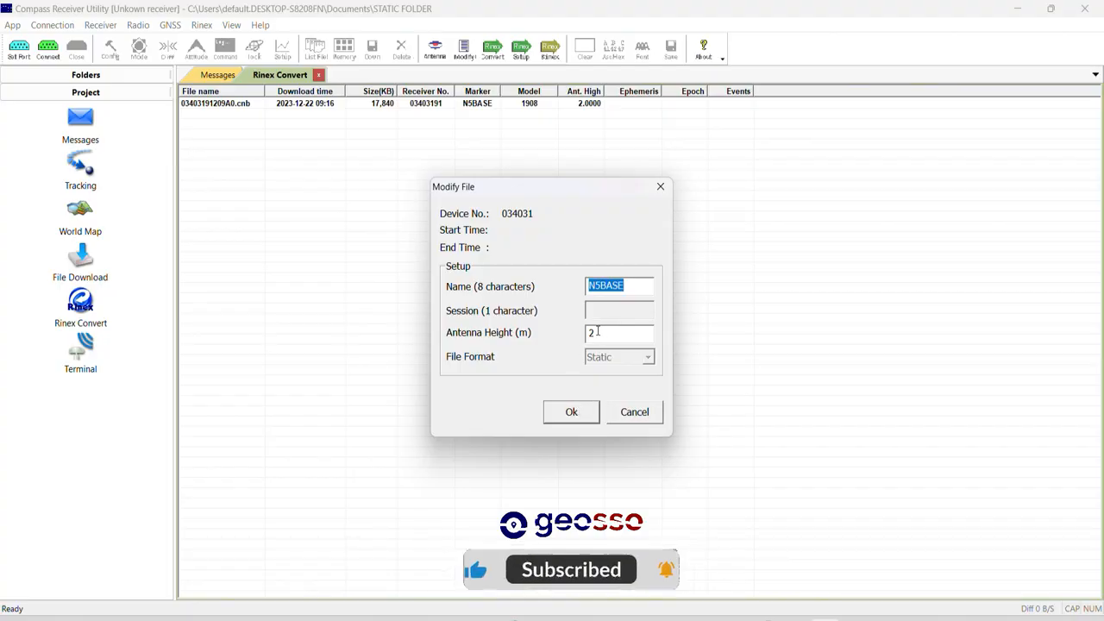
click(572, 413)
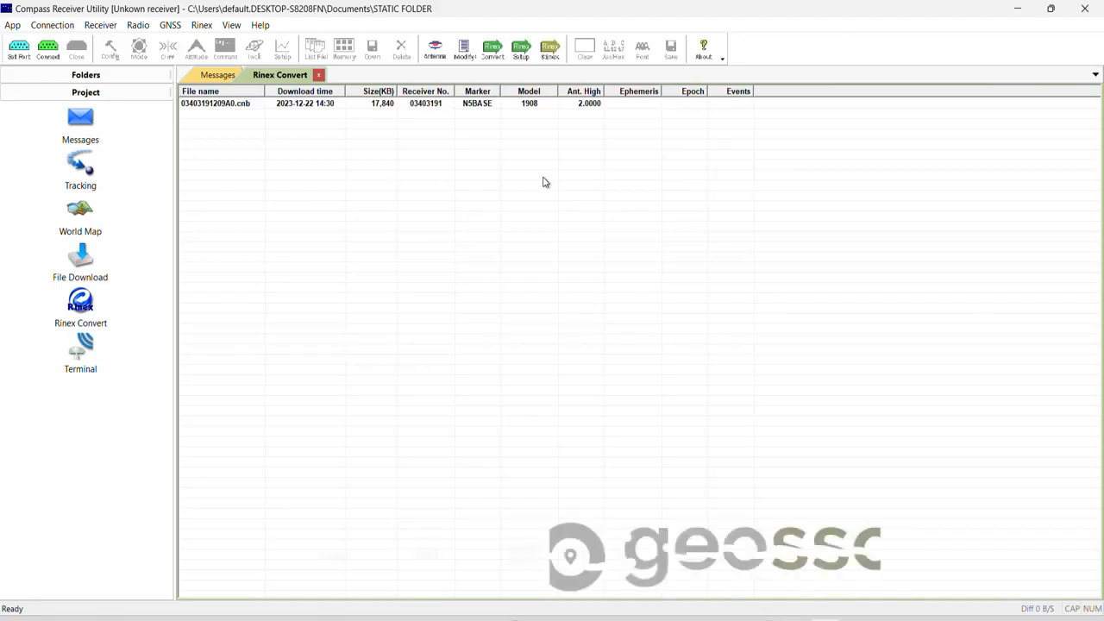
- Apply the Rinex conversion settings with export format 3.01 and GPS, BDS, GLONASS and GALILEO observations all enabled
click(316, 105)
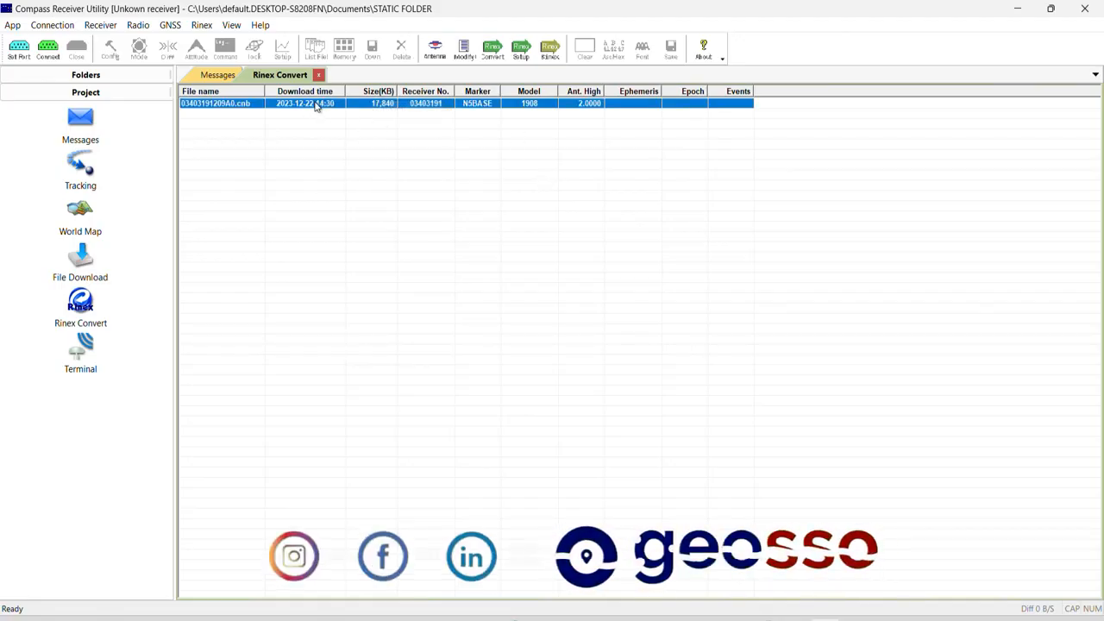
right_click(316, 105)
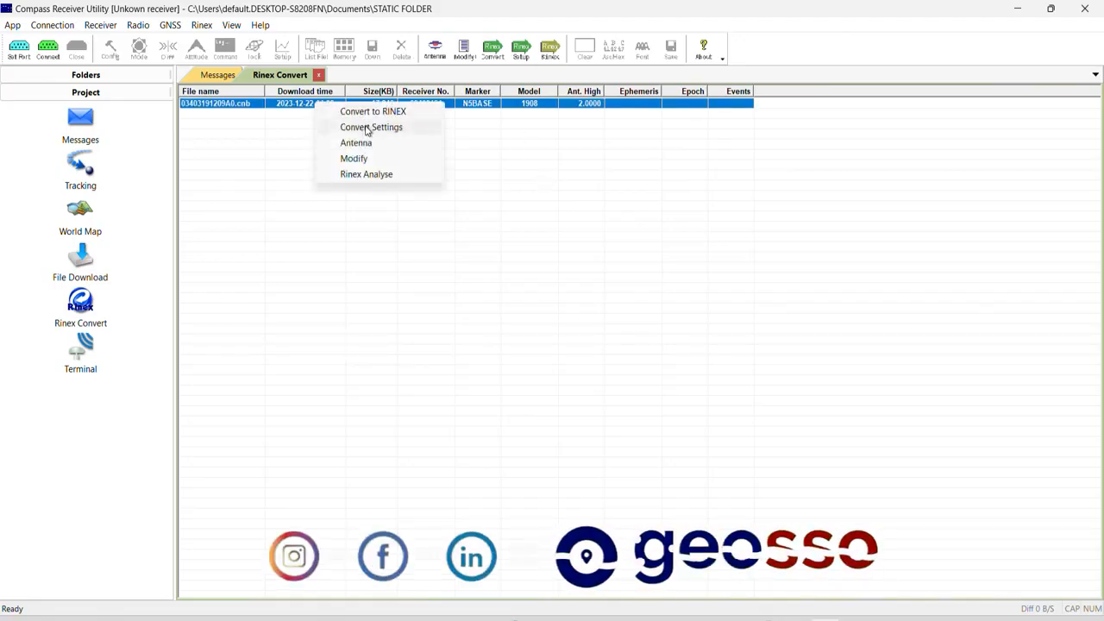
click(367, 129)
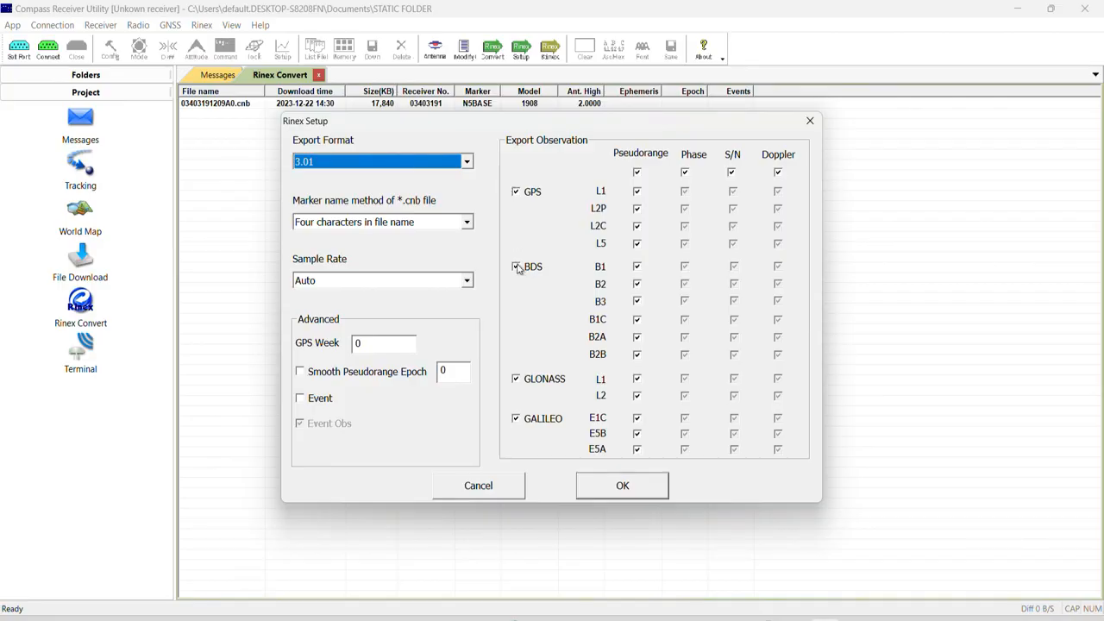
click(517, 268)
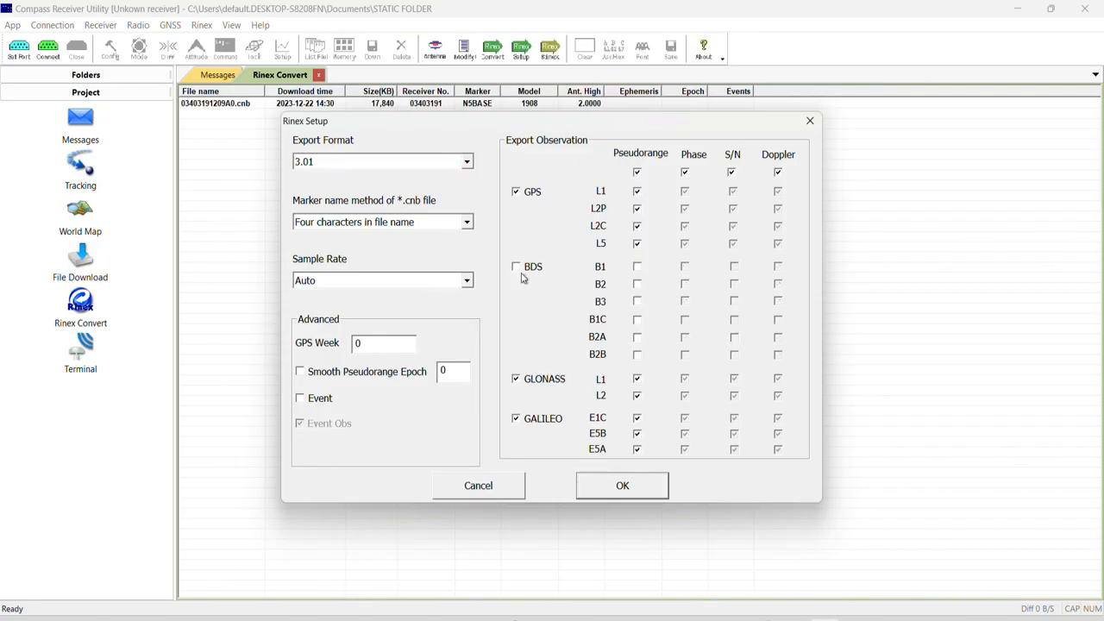
click(517, 268)
click(621, 486)
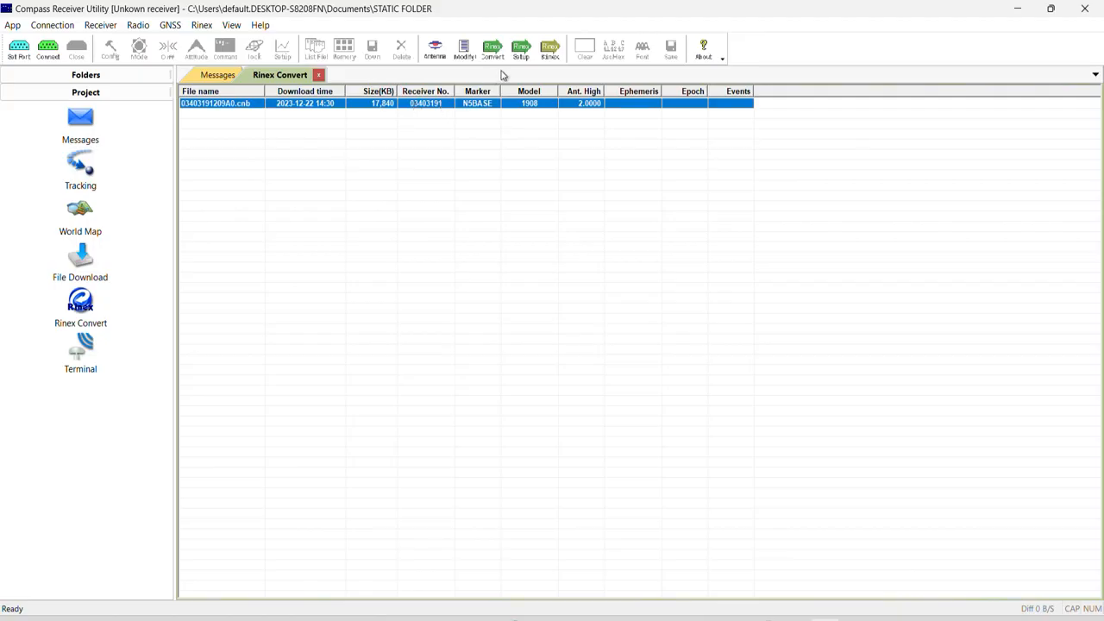
right_click(285, 104)
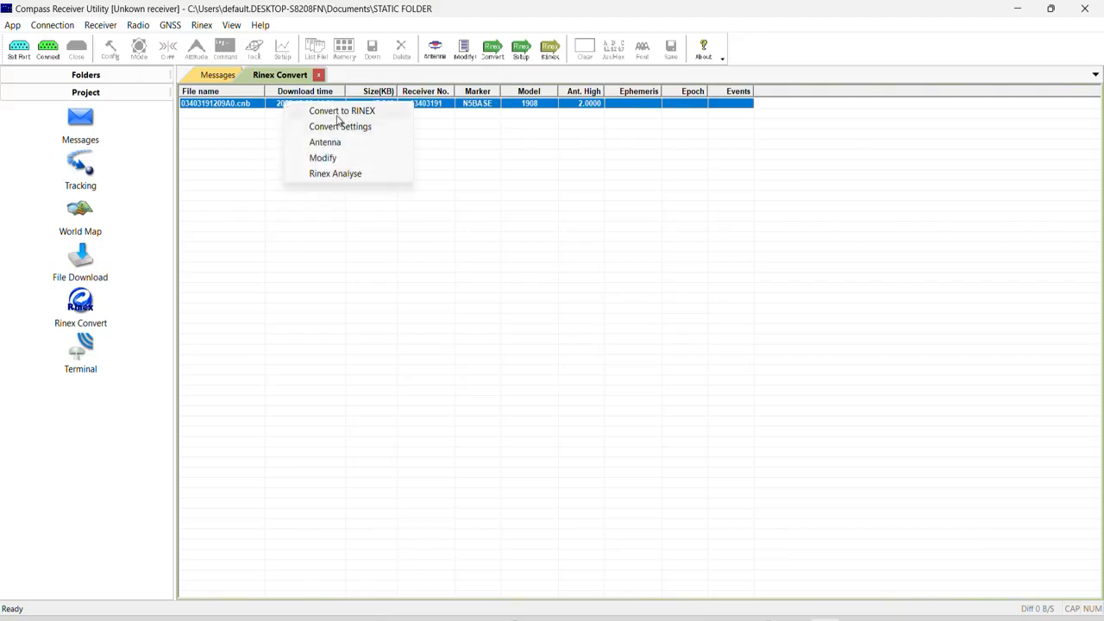
click(340, 113)
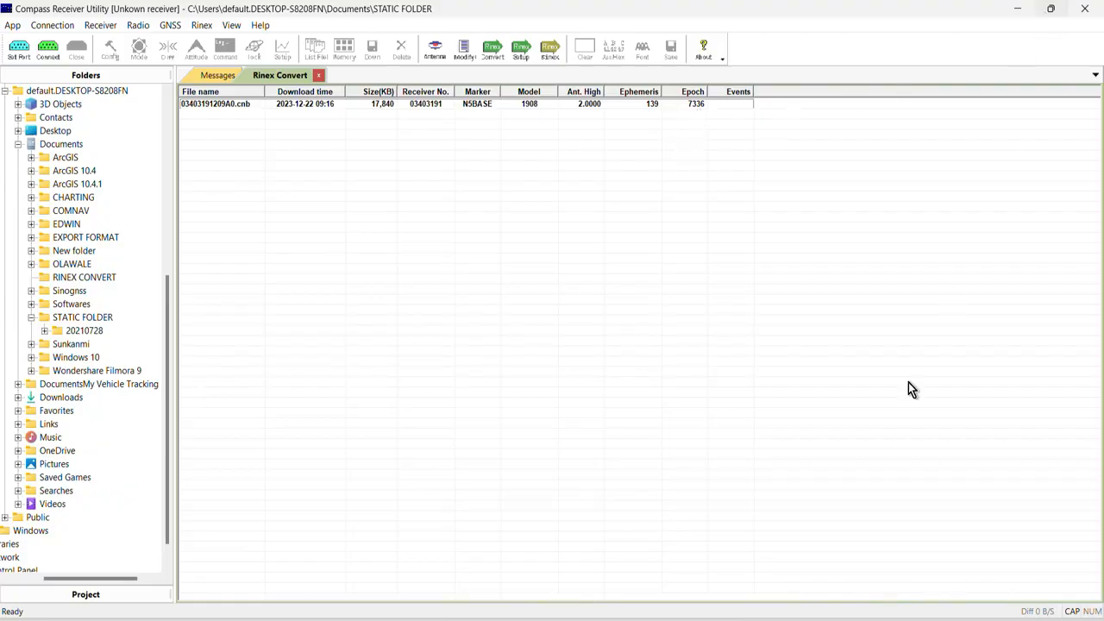
- Switch to the STATIC FOLDER window in File Explorer and compare the converted .21O file with the original .cnb file
click(573, 619)
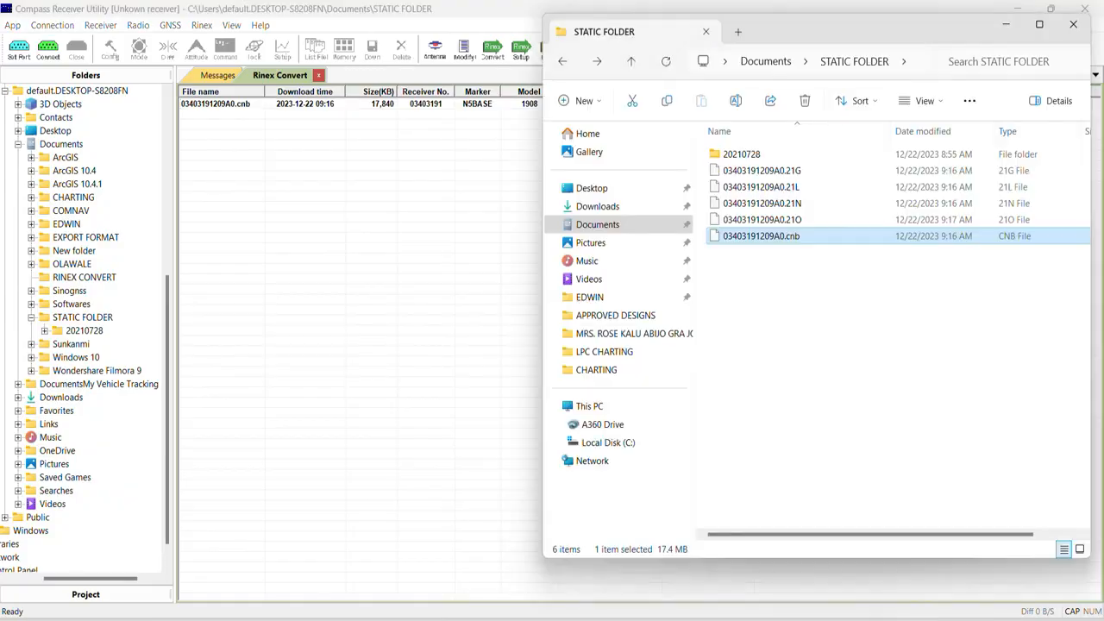
click(749, 221)
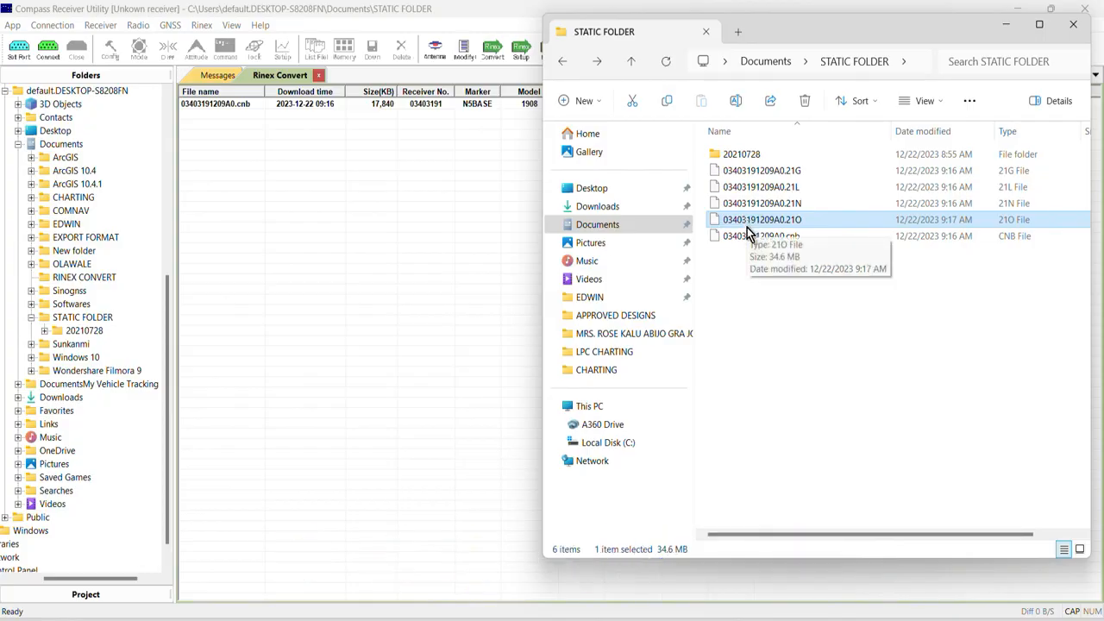
click(749, 239)
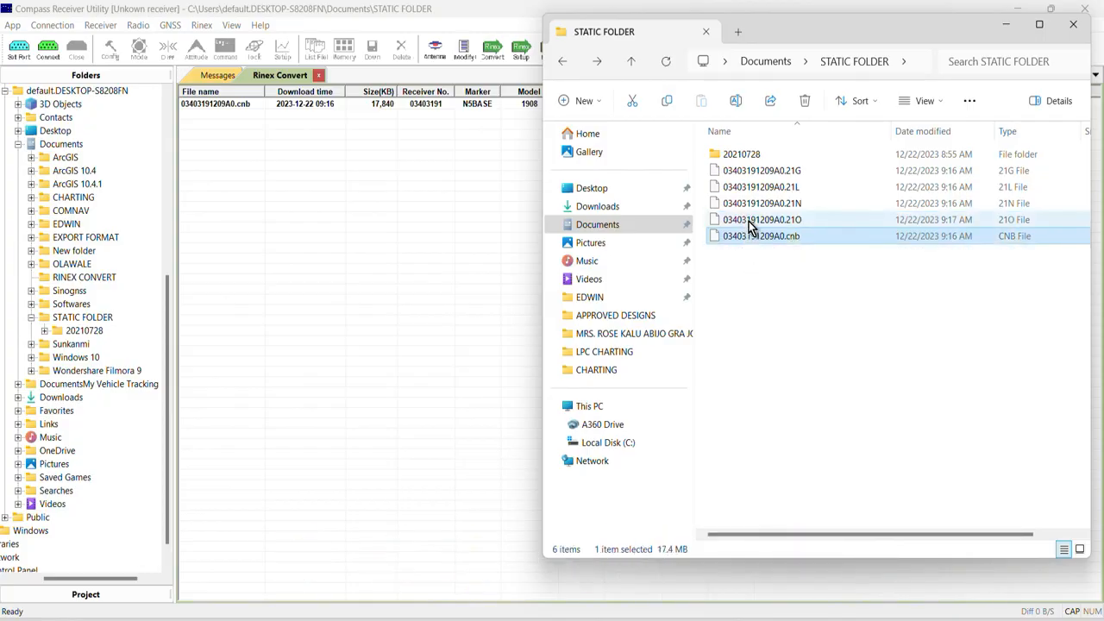
click(748, 220)
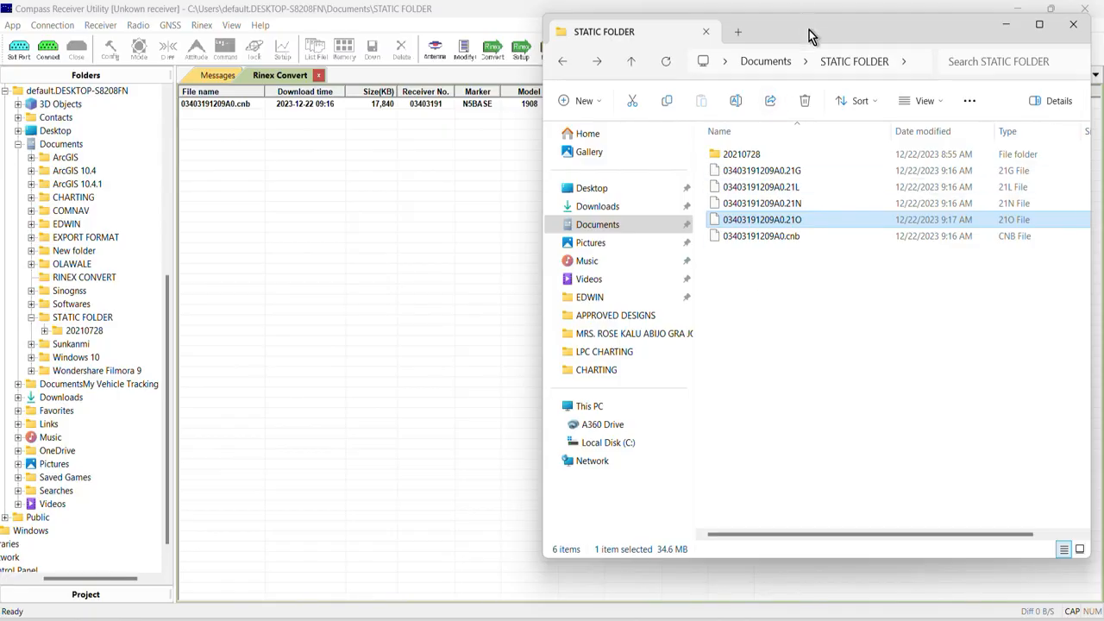
drag(811, 35, 541, 69)
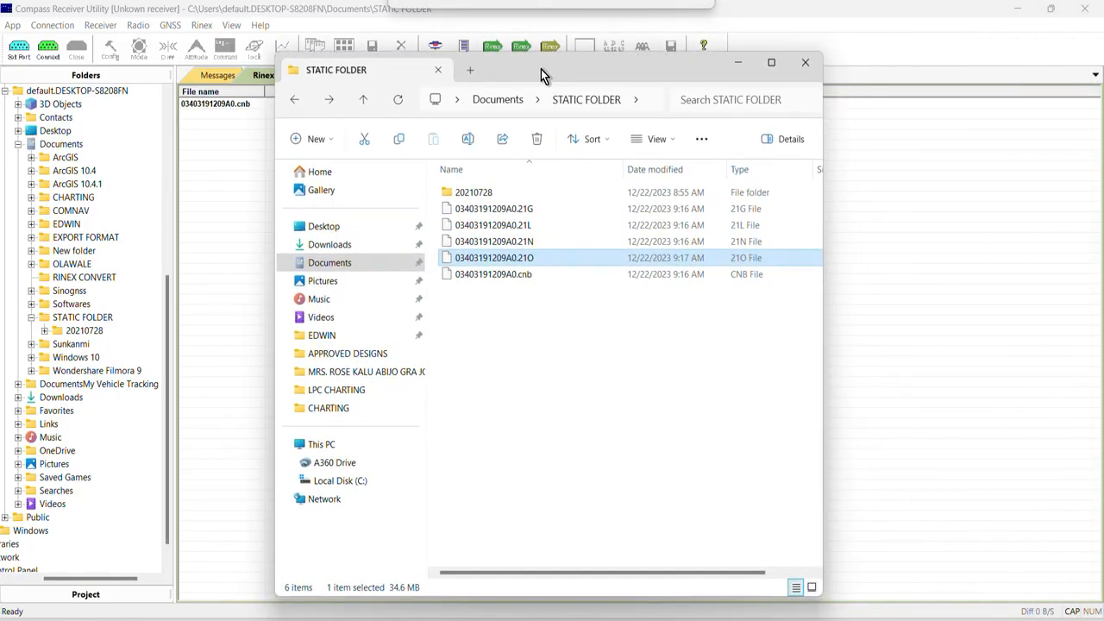